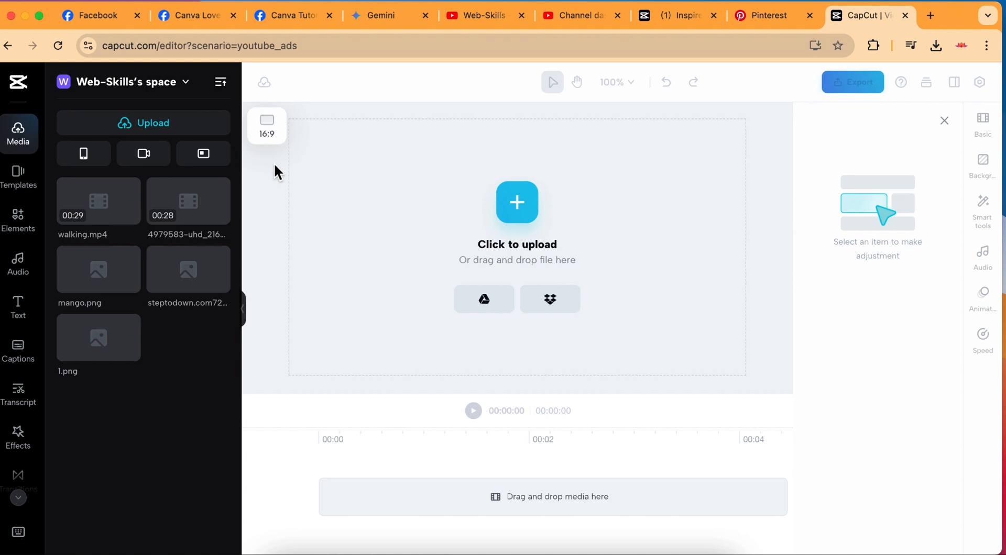
Upload runing video.mp4 to the media library and place two copies of it back to back on the timeline.
{"action": "left_click", "coordinate": [134, 136]}
{"action": "left_click", "coordinate": [138, 160]}
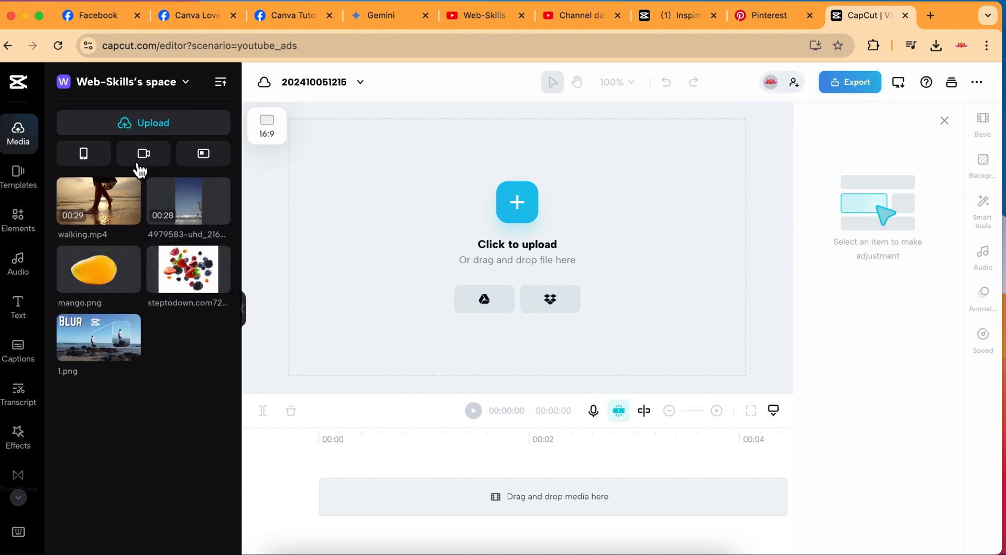
{"action": "left_click", "coordinate": [152, 191]}
{"action": "double_click", "coordinate": [152, 192]}
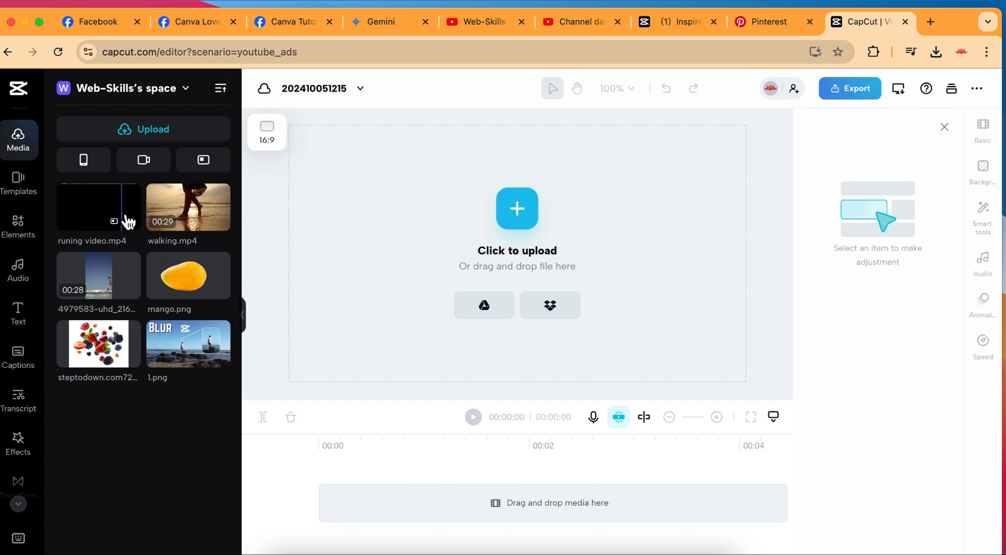
{"action": "left_click_drag", "start_coordinate": [114, 206], "coordinate": [335, 516]}
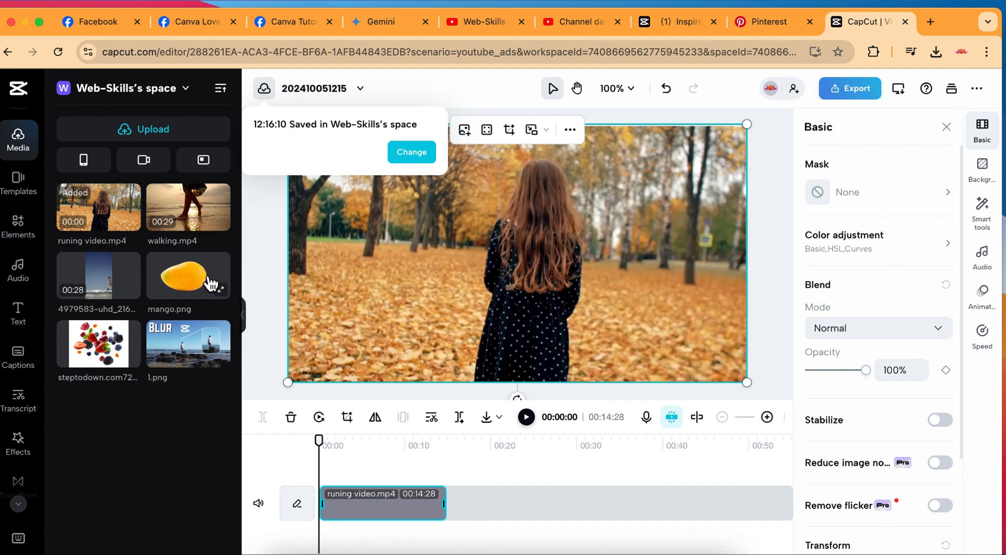
{"action": "left_click_drag", "start_coordinate": [113, 214], "coordinate": [467, 496]}
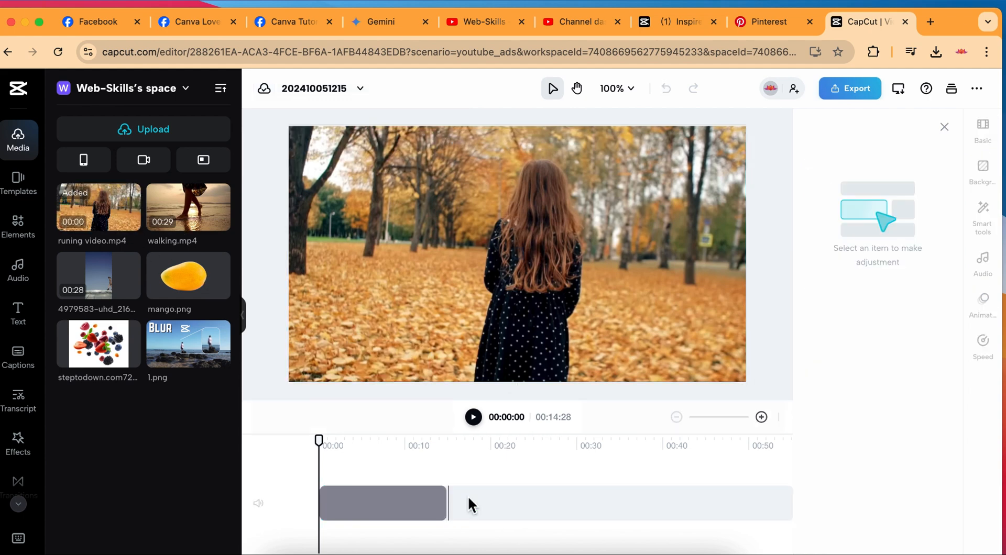
Select the first clip and play the footage from about 7 seconds to check how shaky it looks.
{"action": "left_click", "coordinate": [385, 438]}
{"action": "left_click", "coordinate": [404, 507]}
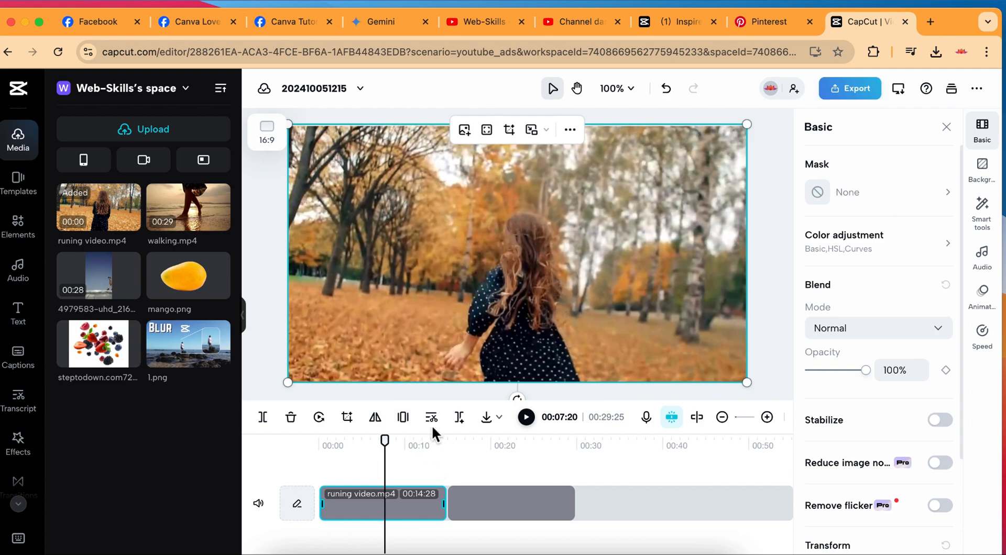
{"action": "left_click", "coordinate": [532, 422]}
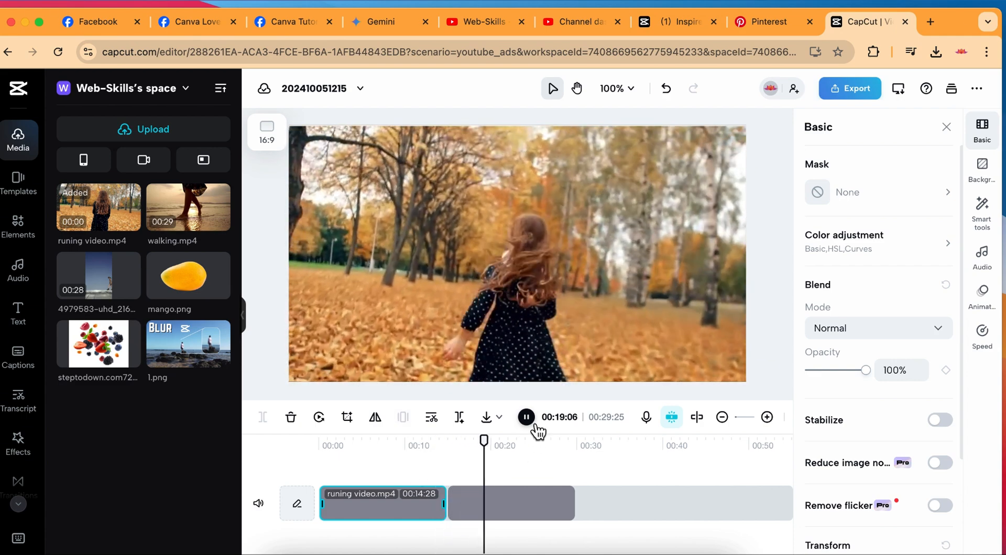
{"action": "left_click", "coordinate": [534, 425]}
Turn on Stabilize for the first clip and set its level to Most stable.
{"action": "left_click", "coordinate": [982, 141]}
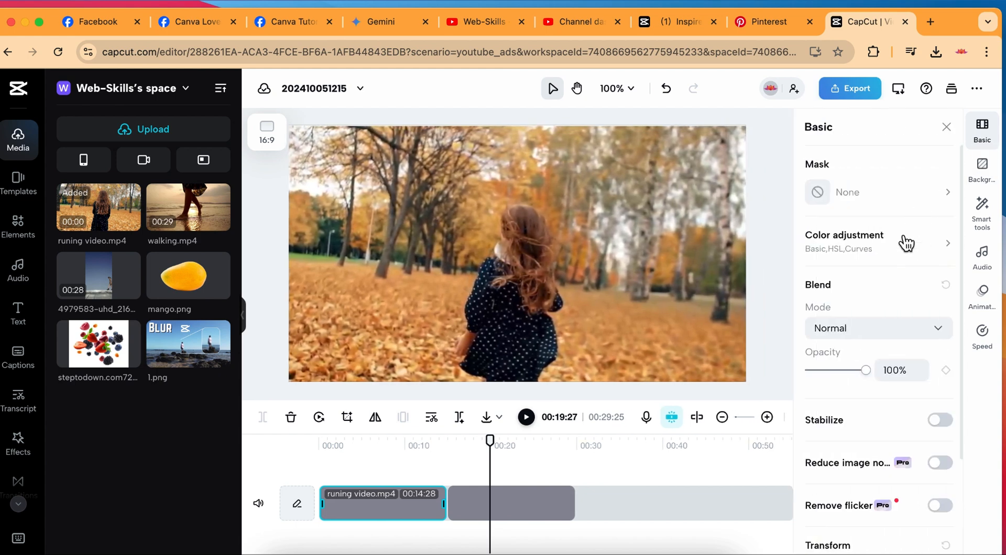
{"action": "left_click", "coordinate": [943, 421]}
{"action": "left_click", "coordinate": [941, 474]}
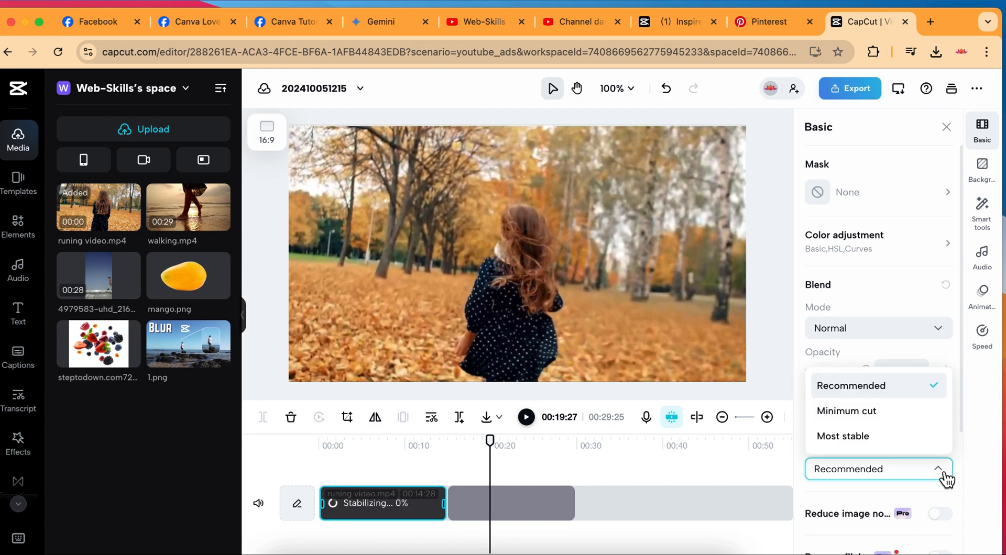
{"action": "left_click", "coordinate": [838, 441]}
{"action": "scroll", "coordinate": [832, 434], "scroll_direction": "down", "scroll_amount": 3}
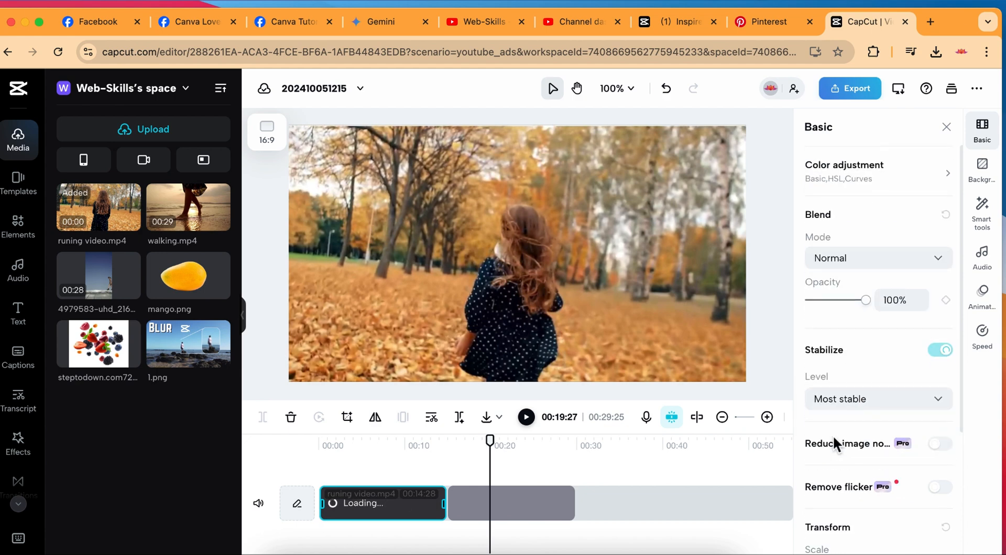
{"action": "scroll", "coordinate": [831, 435], "scroll_direction": "down", "scroll_amount": 1}
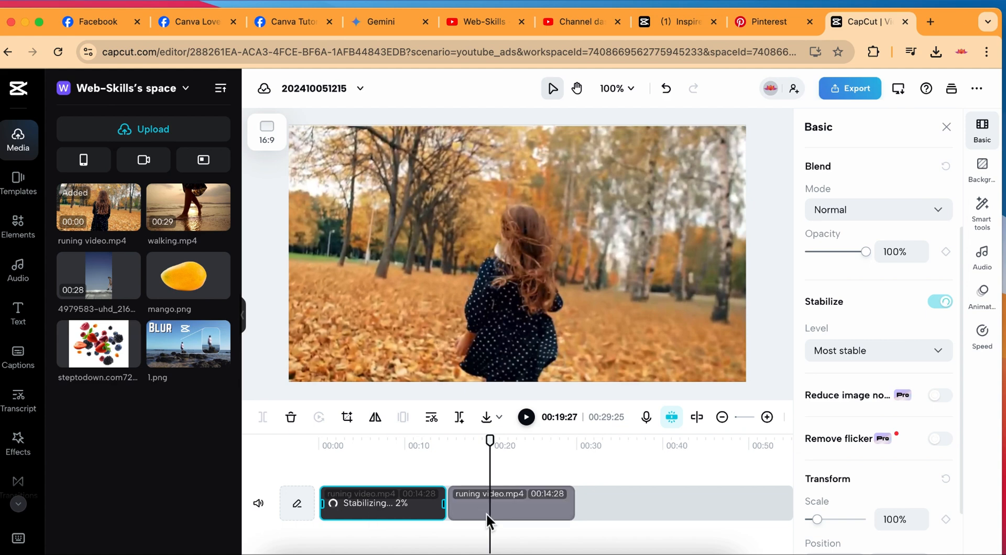
Add a heading over the second clip and change its text to "before".
{"action": "left_click", "coordinate": [29, 322]}
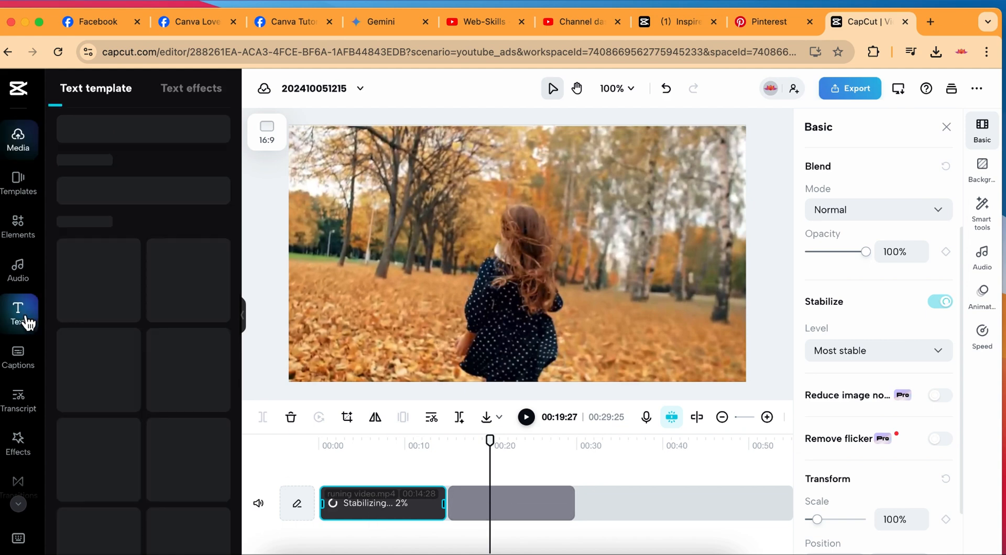
{"action": "left_click", "coordinate": [169, 204]}
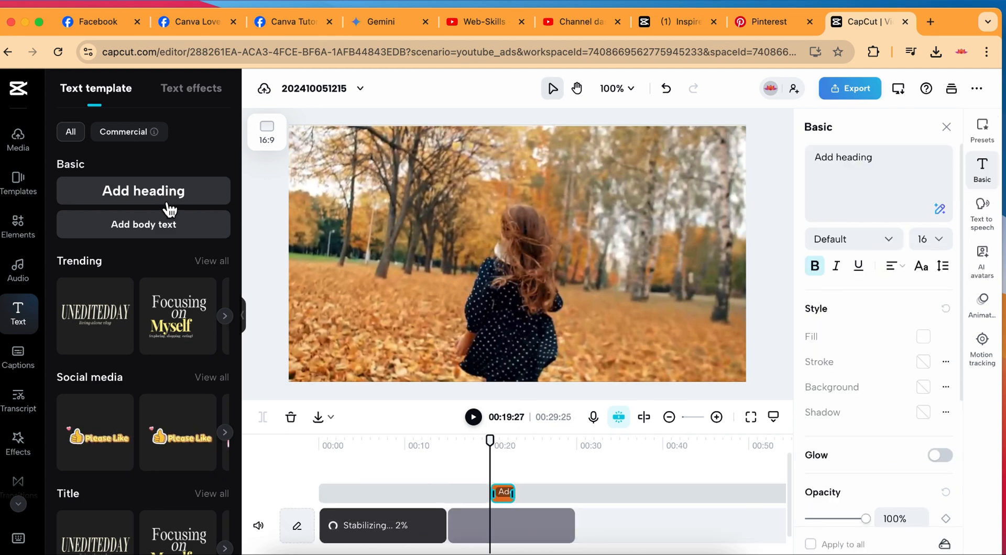
{"action": "key", "text": "BackSpace"}
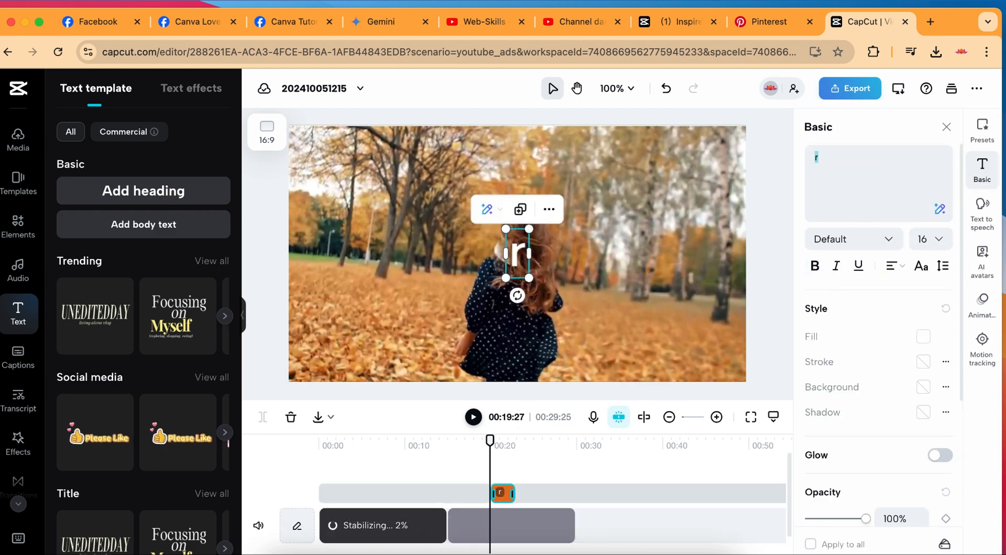
{"action": "type", "text": "before"}
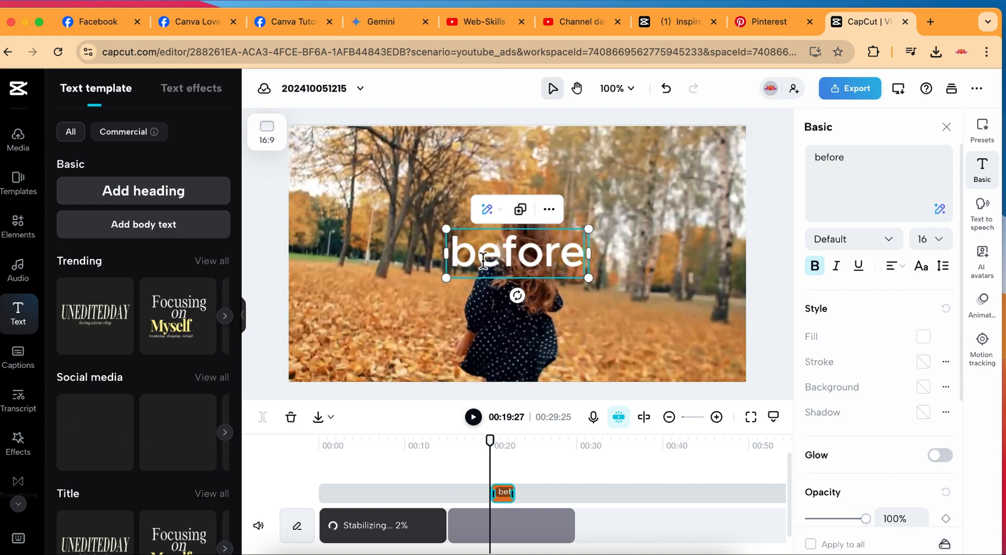
Add another heading over the first clip at about 7 seconds and change its text to "after".
{"action": "left_click", "coordinate": [380, 445]}
{"action": "left_click", "coordinate": [174, 195]}
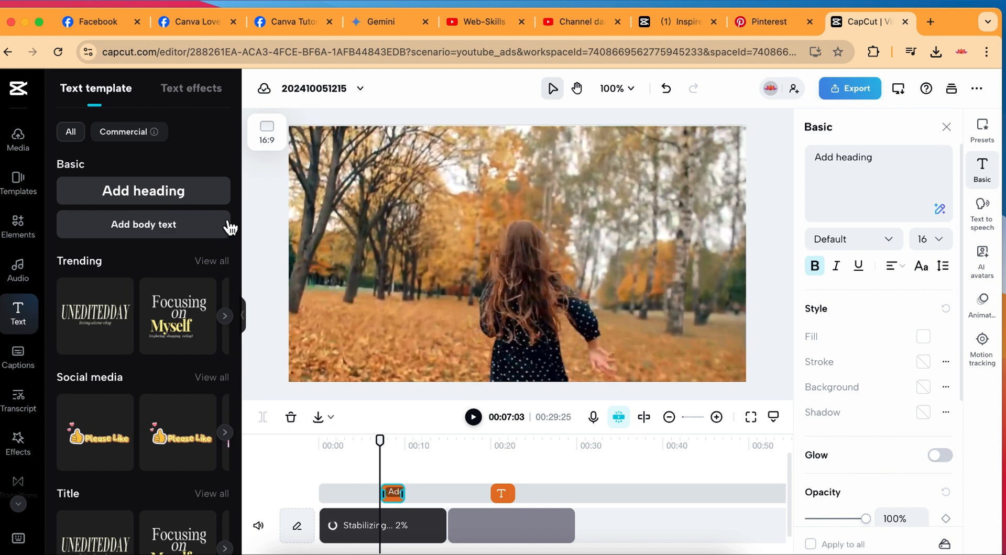
{"action": "type", "text": "Fa"}
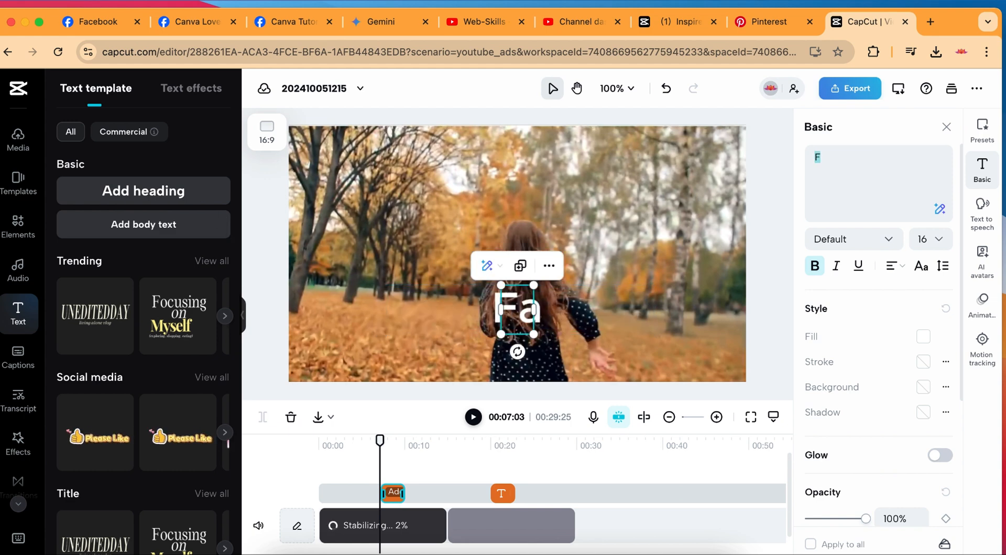
{"action": "key", "text": "BackSpace"}
{"action": "key", "text": "BackSpace"}
{"action": "type", "text": "a"}
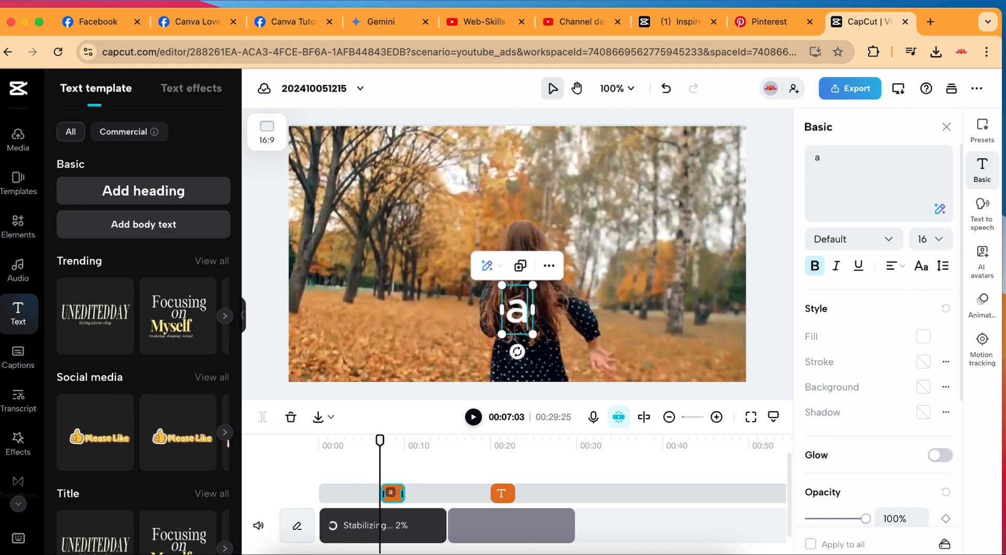
{"action": "type", "text": "fter"}
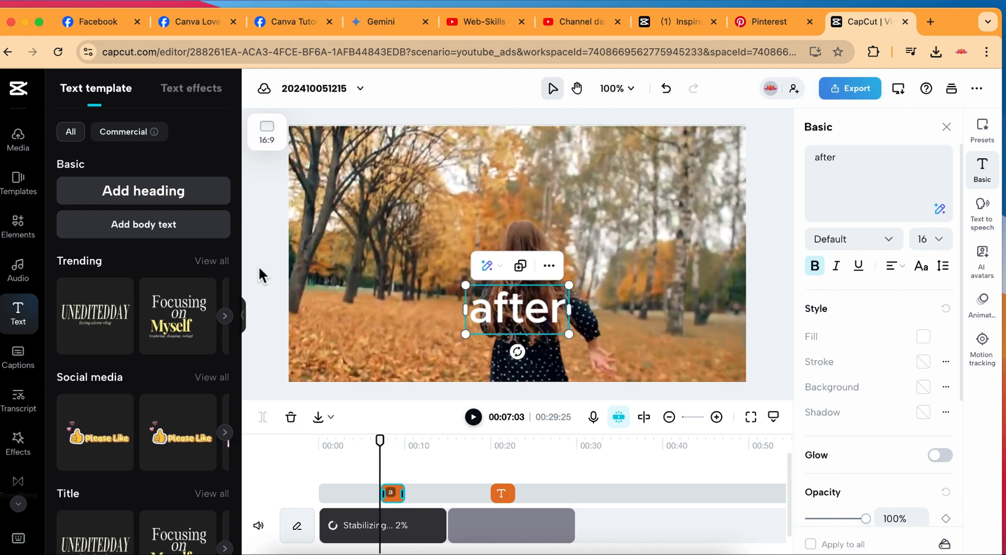
{"action": "left_click", "coordinate": [628, 515]}
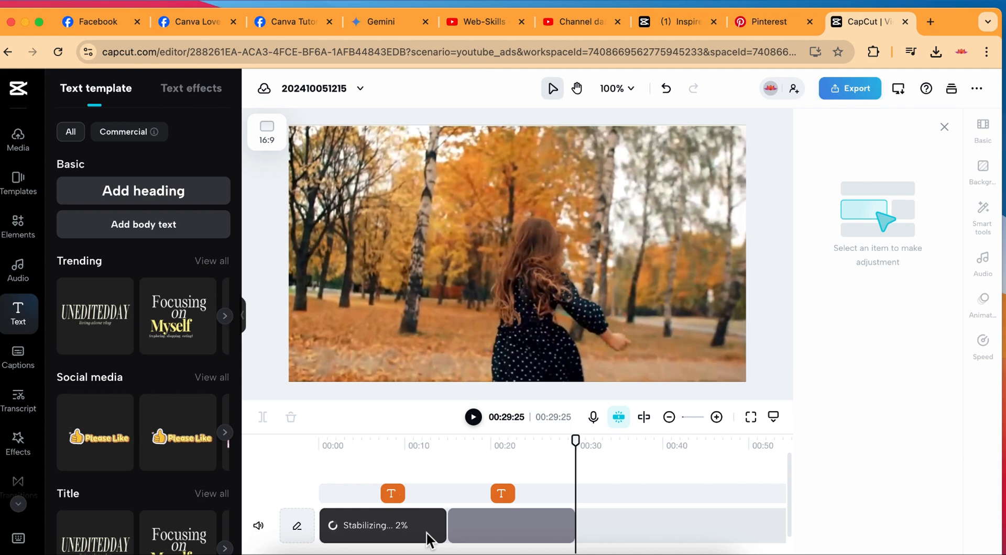
Stretch the "after" text to span the whole first clip and the "before" text to span the whole second clip.
{"action": "left_click", "coordinate": [387, 443]}
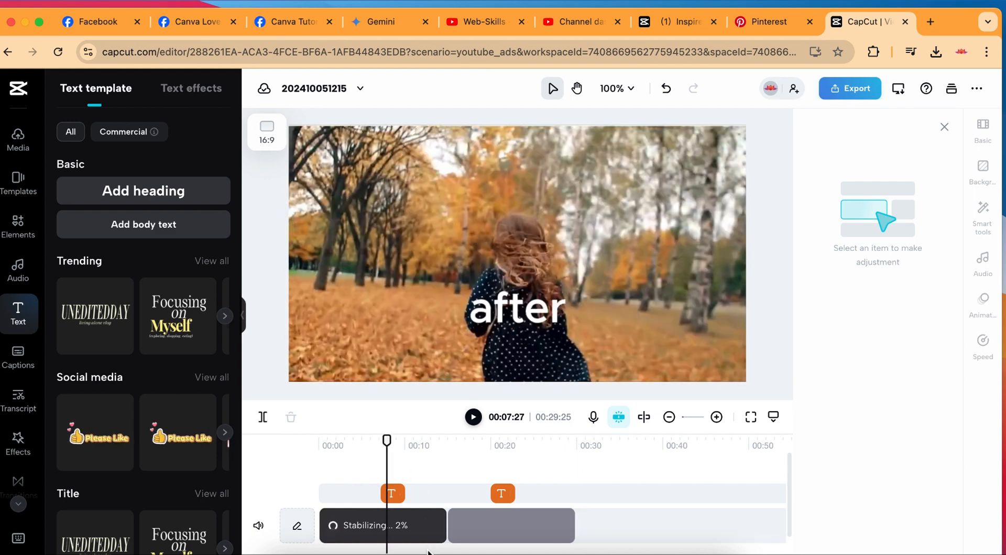
{"action": "left_click", "coordinate": [390, 495]}
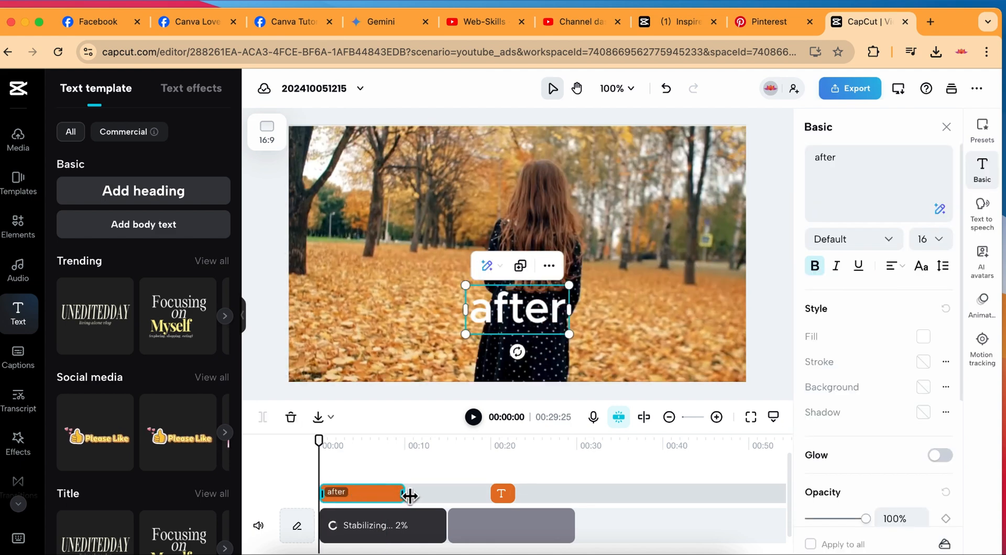
{"action": "left_click_drag", "start_coordinate": [402, 493], "coordinate": [448, 491]}
{"action": "left_click", "coordinate": [501, 493]}
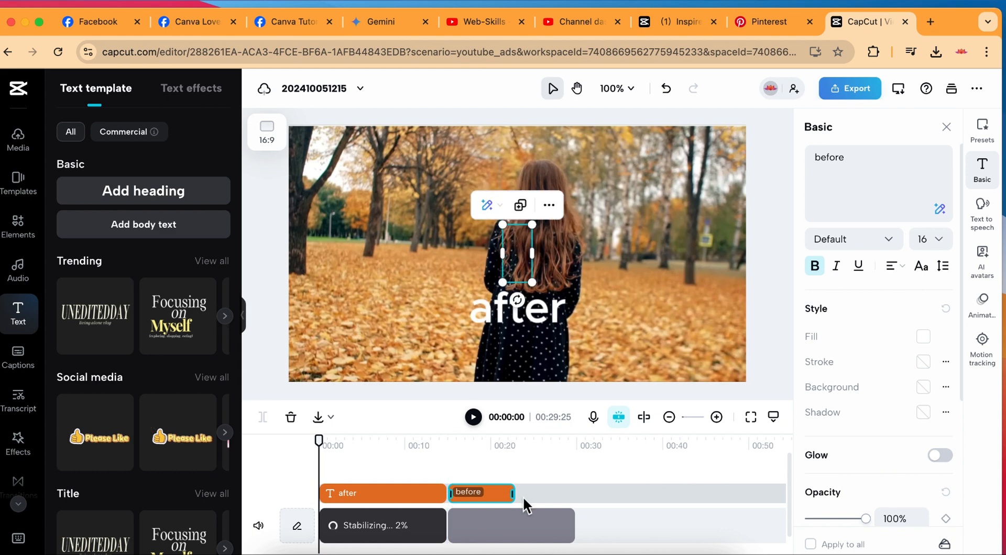
{"action": "left_click_drag", "start_coordinate": [513, 494], "coordinate": [502, 542]}
Swap the timeline order so the untreated clip with its "before" text comes first, followed by the stabilized clip with its "after" text.
{"action": "left_click_drag", "start_coordinate": [486, 493], "coordinate": [310, 493]}
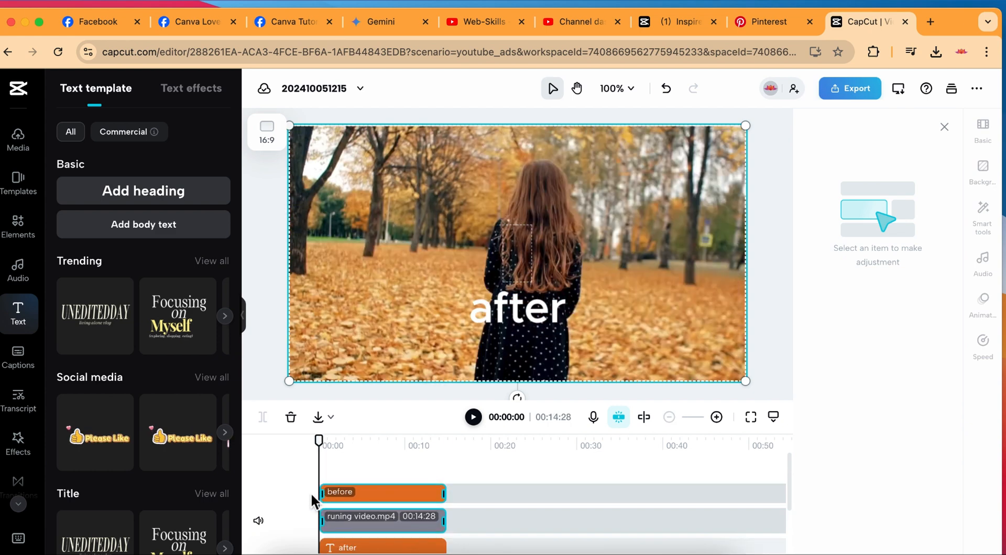
{"action": "key", "text": "Delete"}
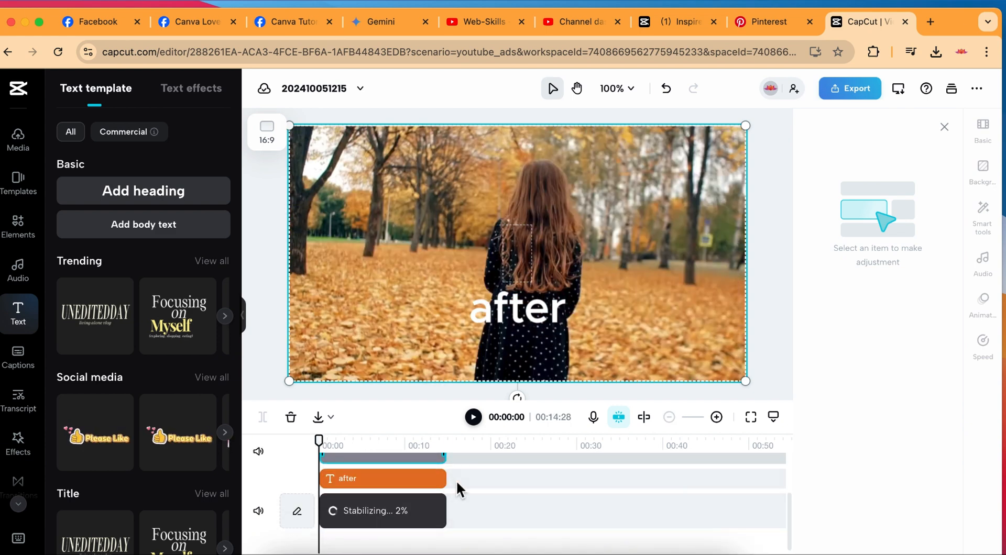
{"action": "left_click_drag", "start_coordinate": [438, 526], "coordinate": [378, 527]}
{"action": "left_click_drag", "start_coordinate": [355, 488], "coordinate": [485, 498]}
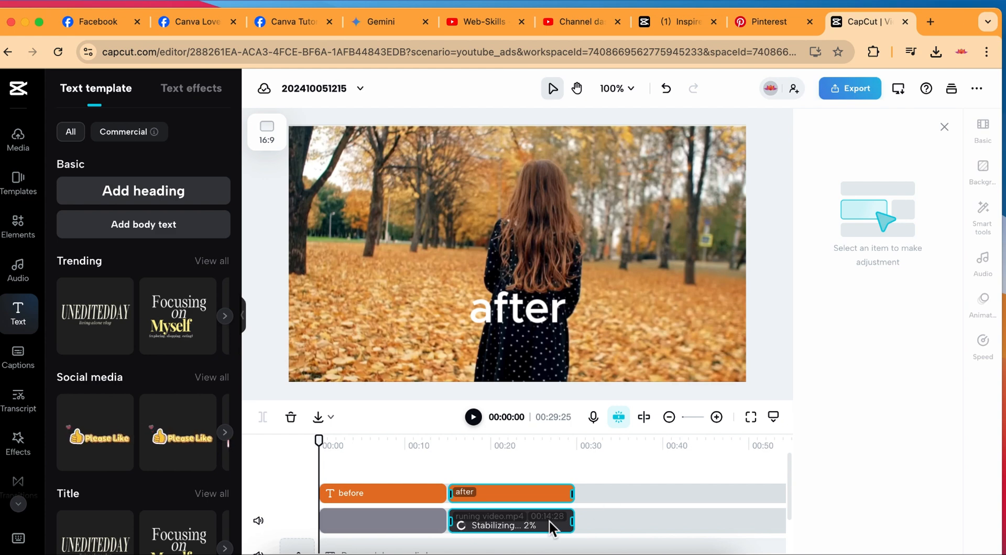
Trim the end of the first clip and its "before" text to about 8.5 seconds.
{"action": "left_click", "coordinate": [540, 444]}
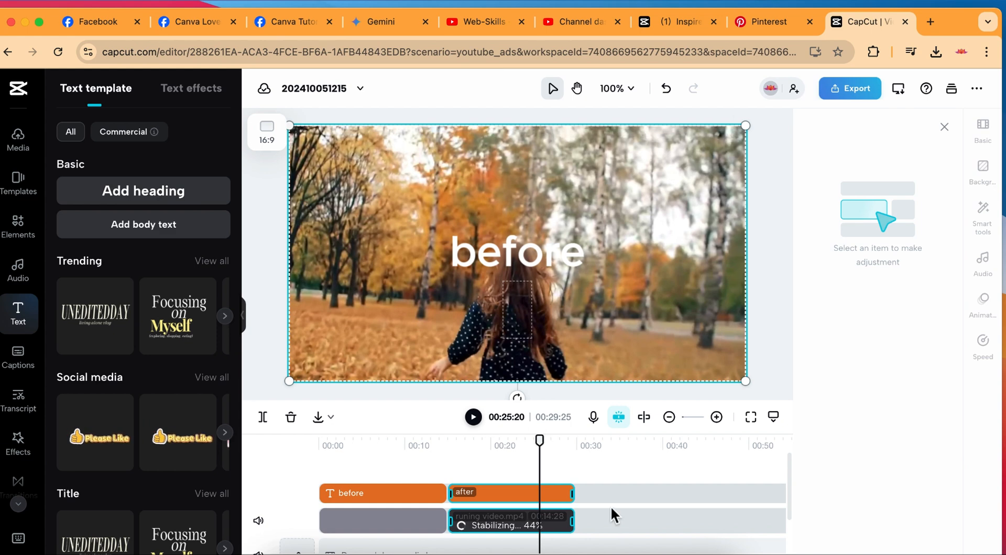
{"action": "left_click", "coordinate": [443, 479]}
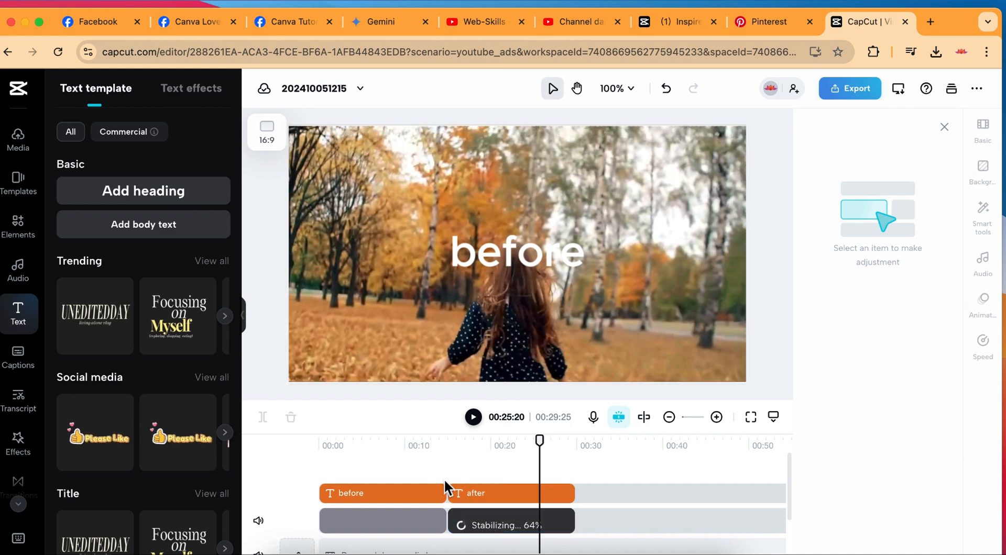
{"action": "left_click_drag", "start_coordinate": [445, 524], "coordinate": [390, 529]}
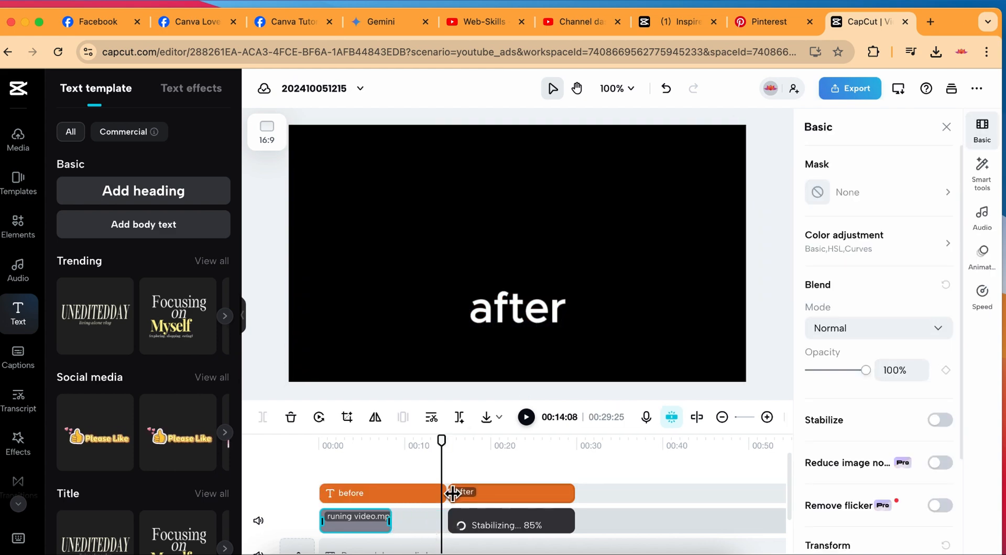
{"action": "left_click_drag", "start_coordinate": [445, 493], "coordinate": [392, 498]}
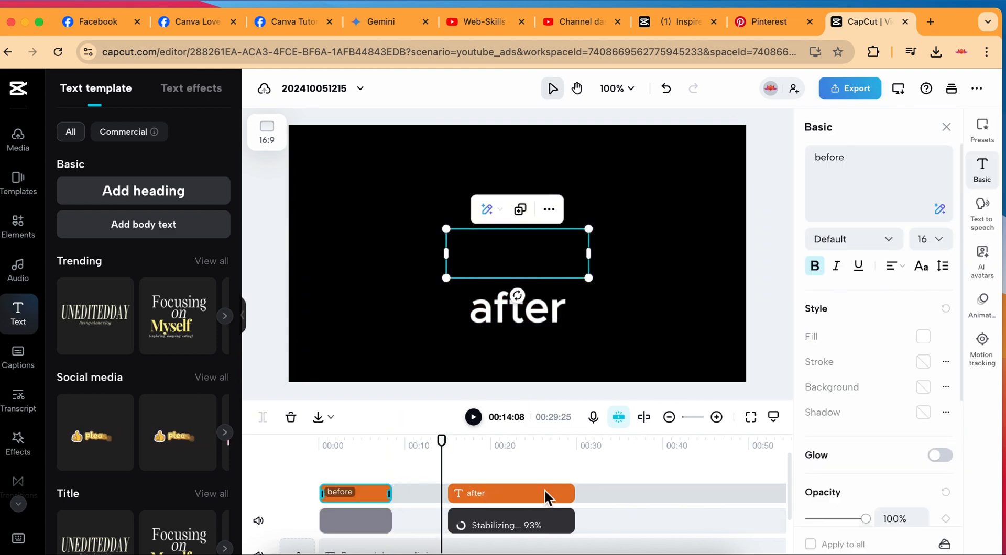
Move the stabilized clip and its "after" text together so they start directly after the trimmed first clip.
{"action": "left_click", "coordinate": [583, 488]}
{"action": "left_click_drag", "start_coordinate": [558, 539], "coordinate": [523, 531]}
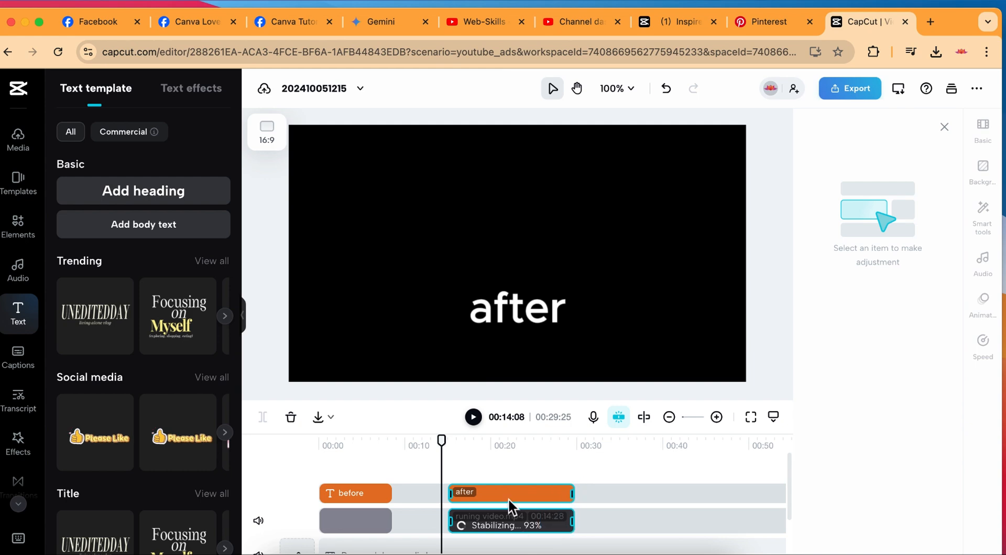
{"action": "left_click_drag", "start_coordinate": [508, 498], "coordinate": [443, 498]}
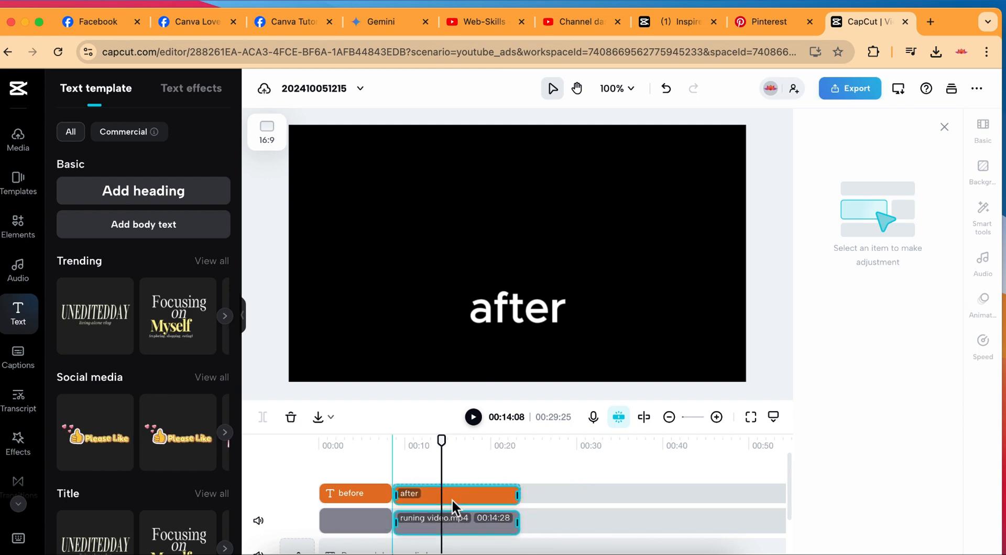
Play the timeline from about 2 seconds to compare the original and stabilized clips.
{"action": "left_click", "coordinate": [342, 470]}
{"action": "left_click", "coordinate": [341, 470]}
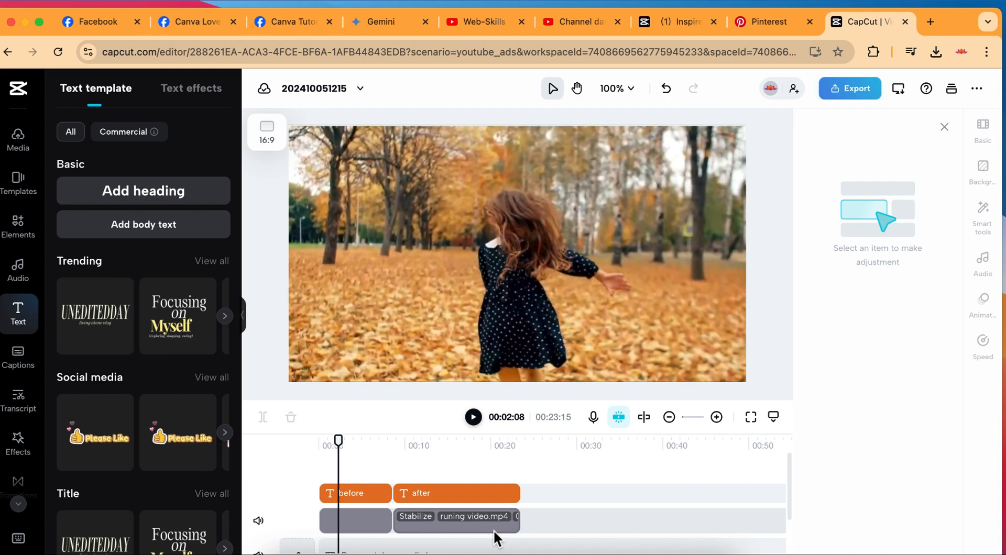
{"action": "left_click", "coordinate": [474, 417]}
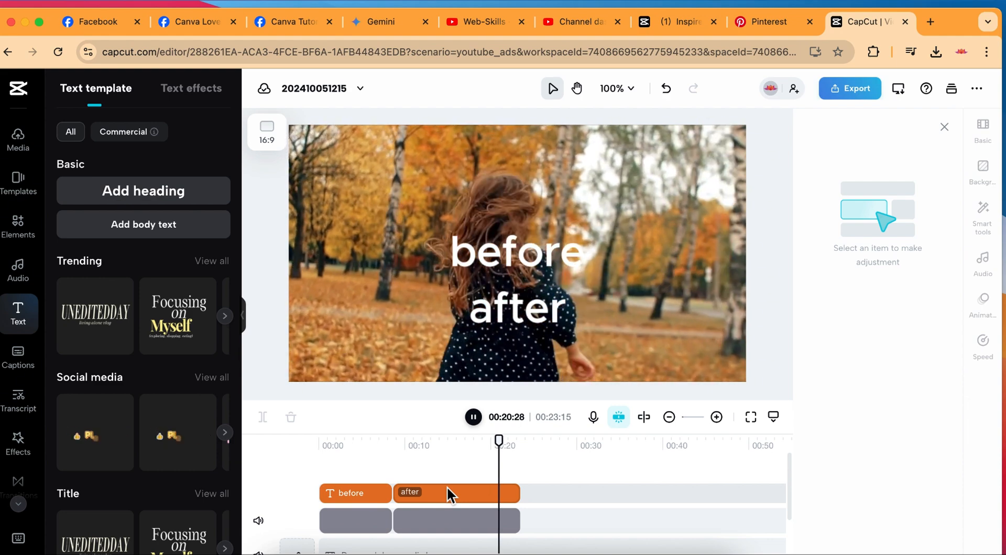
Delete both the "after" and "before" texts from the timeline.
{"action": "right_click", "coordinate": [447, 486]}
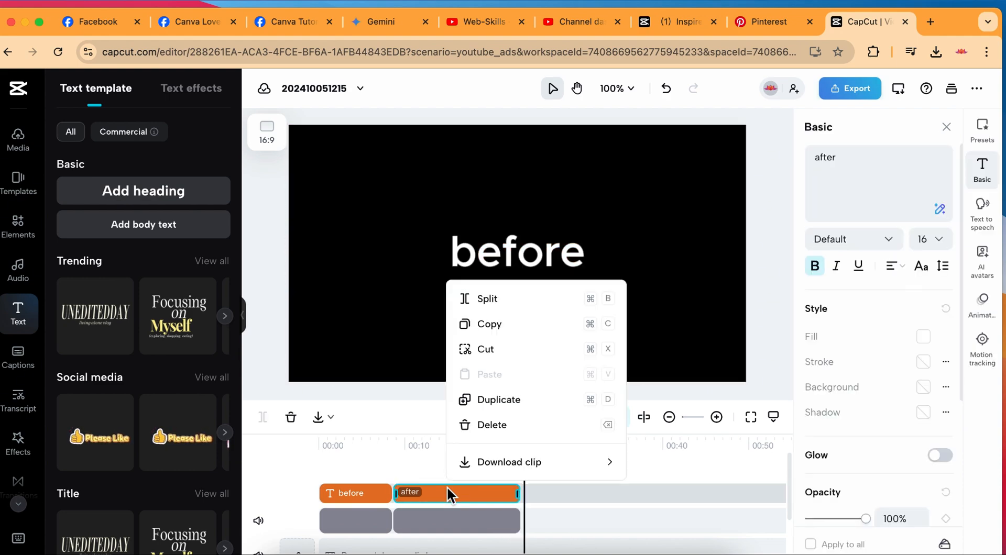
{"action": "left_click", "coordinate": [496, 423]}
{"action": "right_click", "coordinate": [356, 488]}
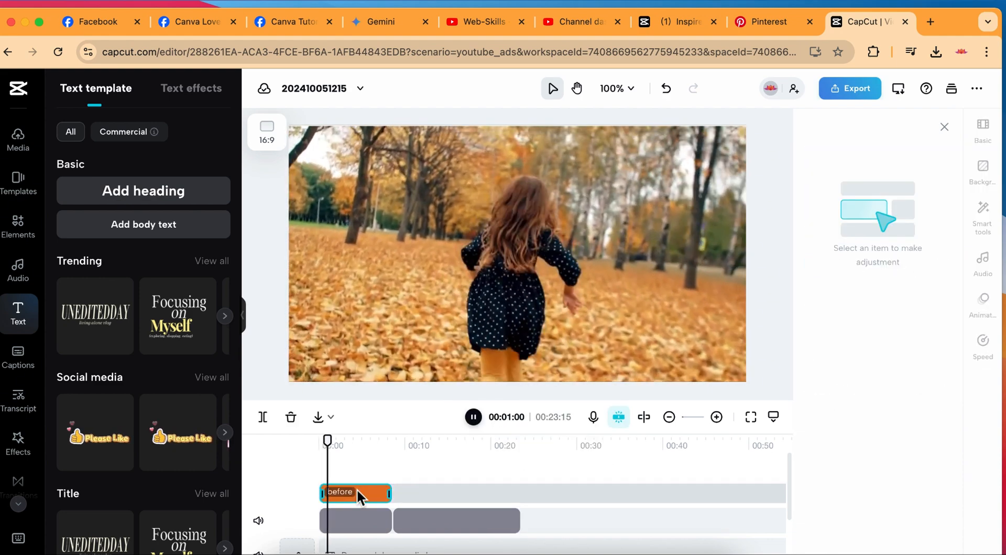
{"action": "left_click", "coordinate": [411, 429]}
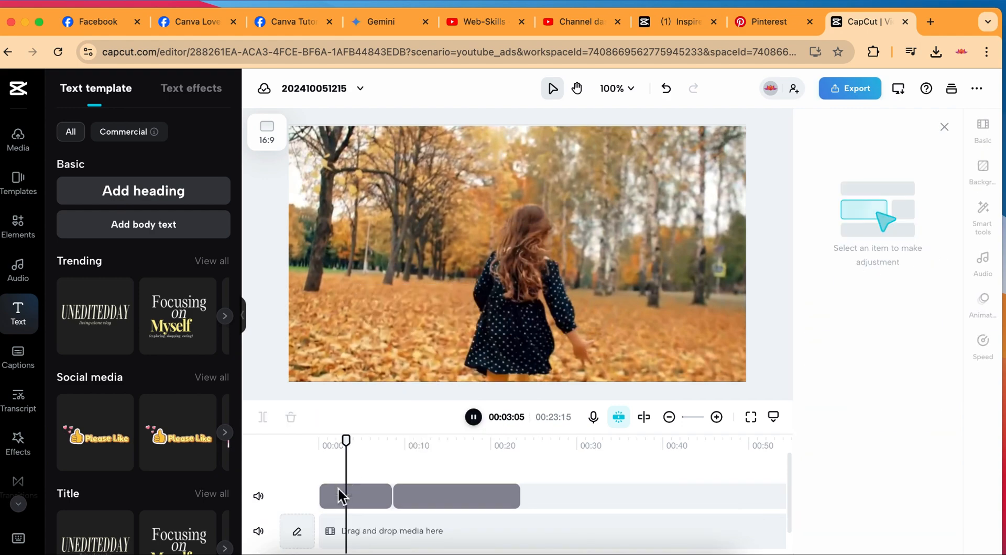
Remove the untreated first clip, keeping only the stabilized clip at the start of the timeline.
{"action": "left_click", "coordinate": [343, 492]}
{"action": "right_click", "coordinate": [342, 491]}
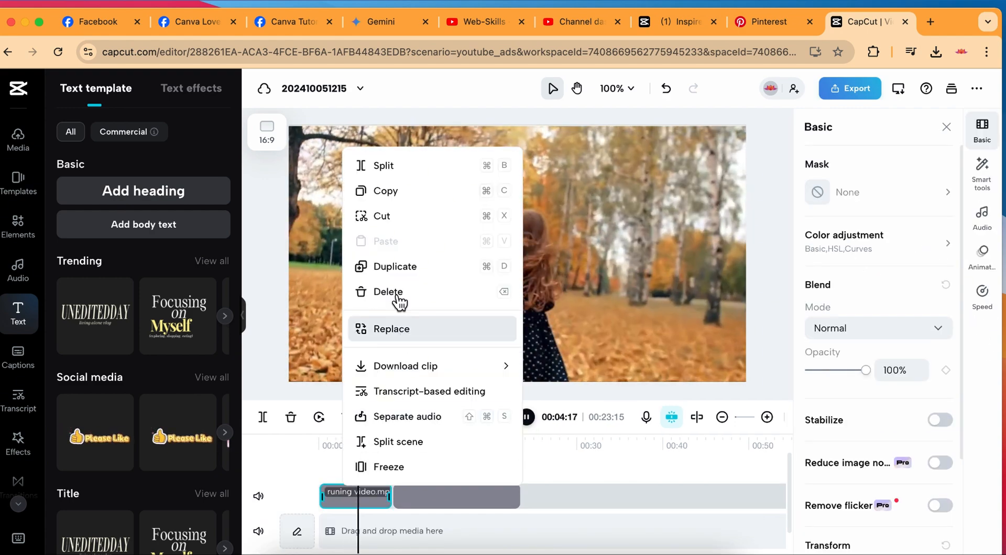
{"action": "left_click", "coordinate": [394, 290]}
{"action": "key", "text": "super+z"}
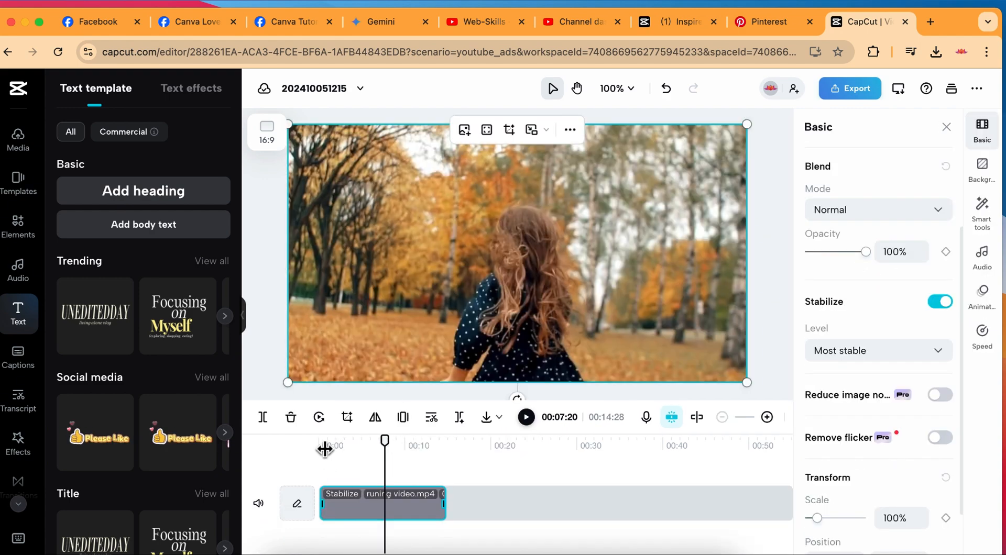
Play the stabilized clip from the beginning and pause it after about 5 seconds.
{"action": "left_click", "coordinate": [321, 448]}
{"action": "left_click", "coordinate": [527, 417]}
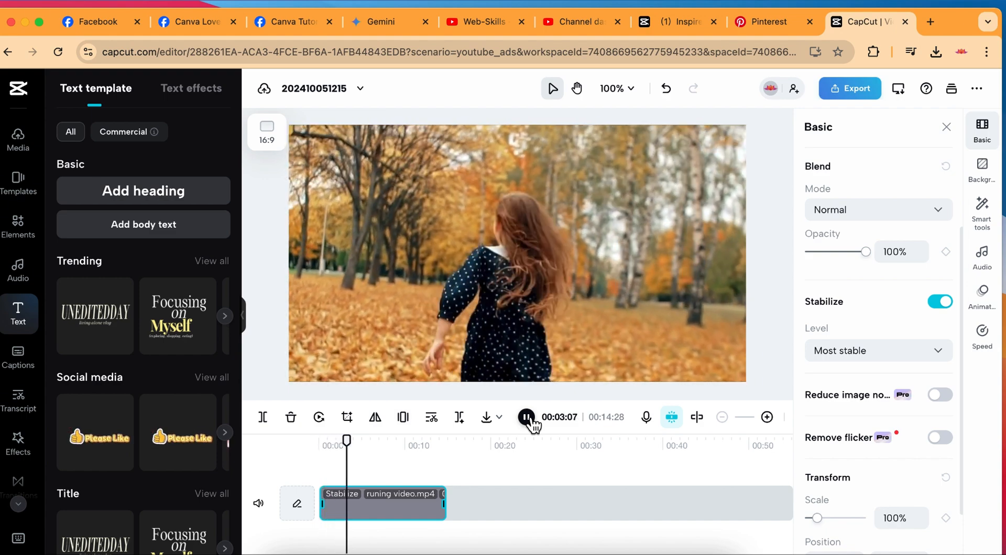
{"action": "left_click", "coordinate": [530, 422]}
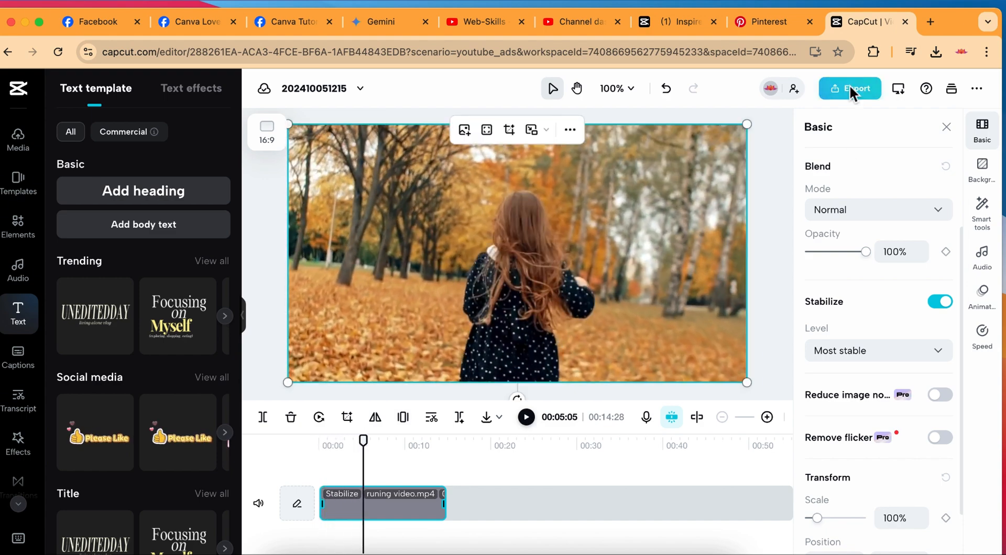
Open the export options for the stabilized video.
{"action": "left_click", "coordinate": [854, 95]}
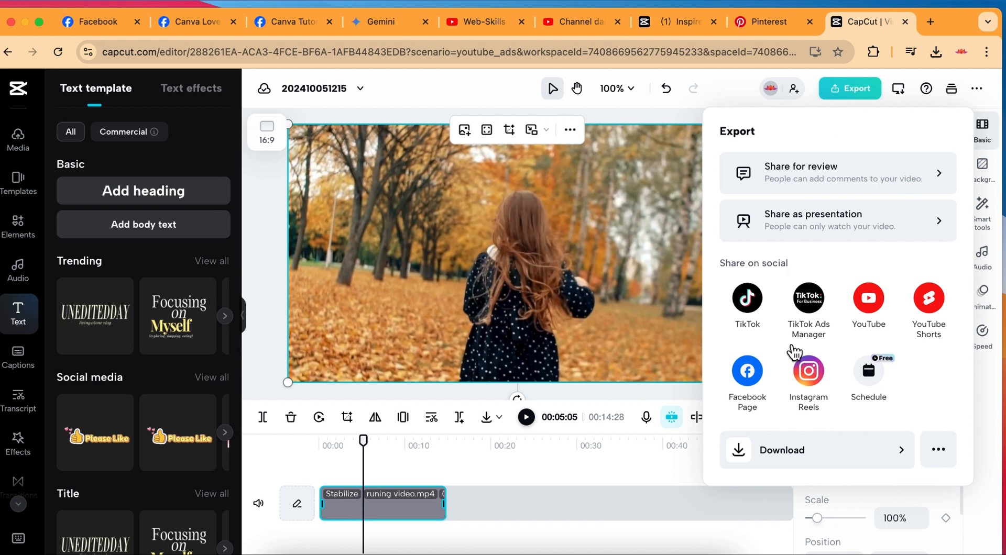